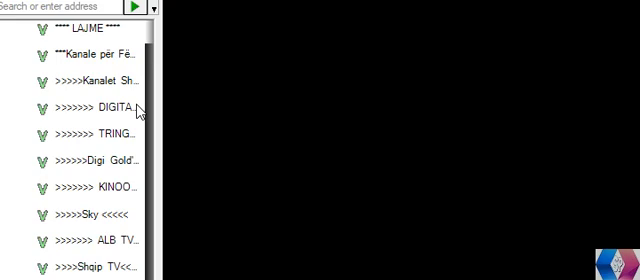
scroll(111, 109, down, 1)
scroll(111, 109, down, 3)
scroll(111, 109, down, 1)
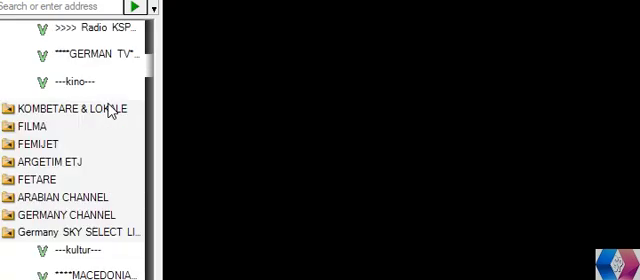
scroll(111, 109, down, 2)
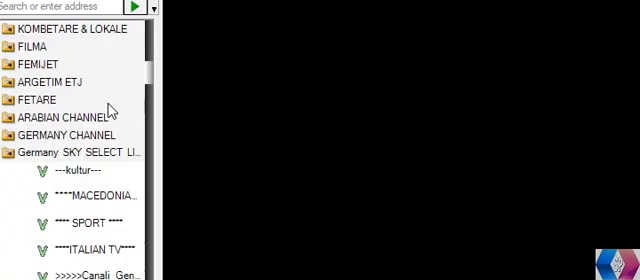
scroll(111, 109, up, 2)
scroll(111, 109, up, 3)
scroll(111, 109, up, 1)
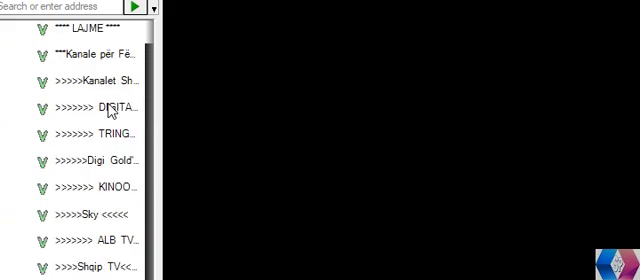
scroll(114, 57, down, 2)
scroll(111, 67, down, 3)
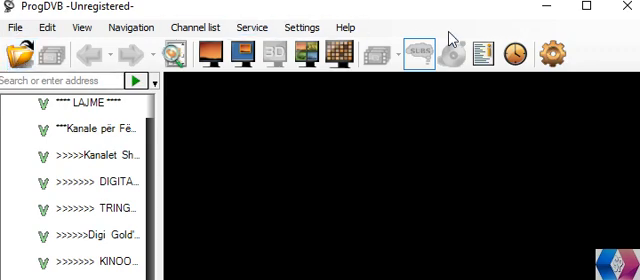
Open the file chooser, filter to Play lists (*.m3u,*.pls), and select duoteq_iptv in Downloads.
click(21, 60)
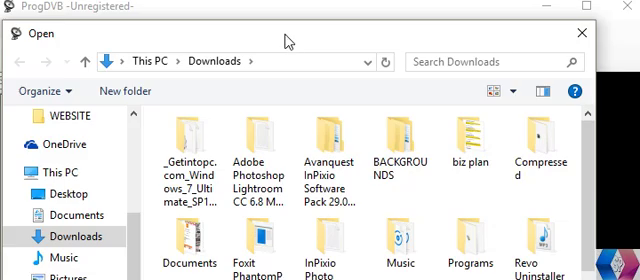
drag(288, 38, 284, 0)
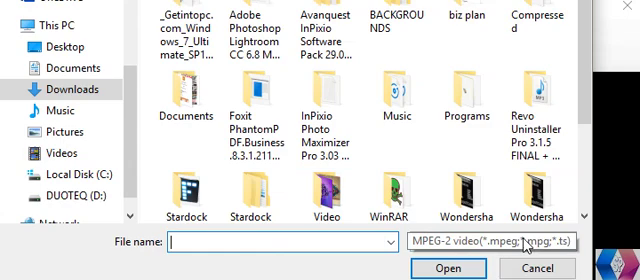
click(539, 244)
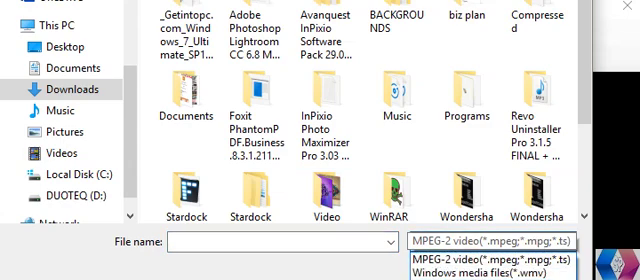
click(490, 279)
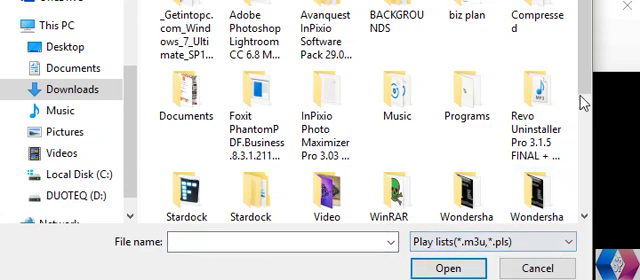
scroll(587, 77, down, 1)
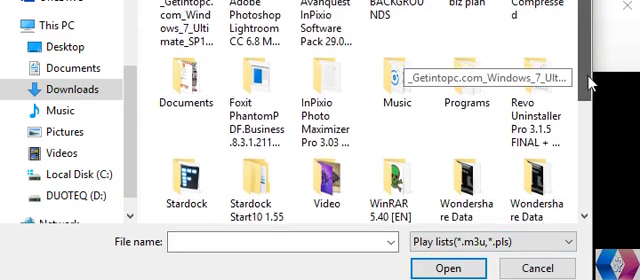
scroll(560, 110, down, 2)
scroll(585, 140, down, 2)
scroll(597, 155, down, 1)
scroll(580, 150, down, 1)
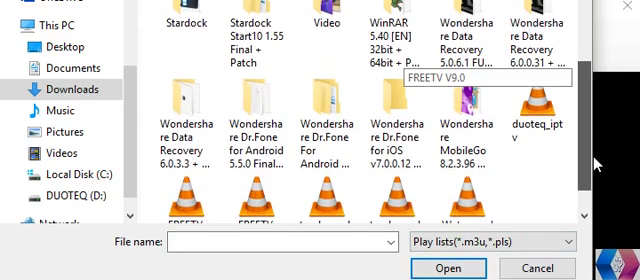
click(533, 127)
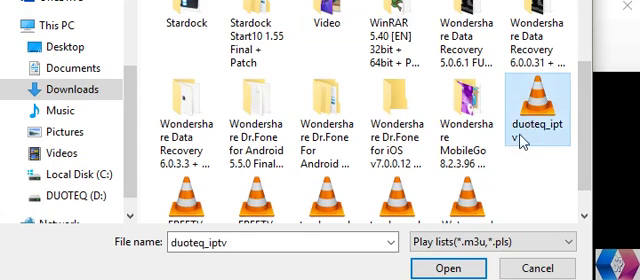
click(447, 270)
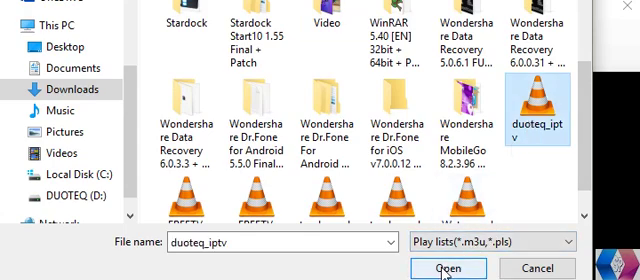
Load the selected duoteq_iptv playlist into ProgDVB's channel list.
click(447, 270)
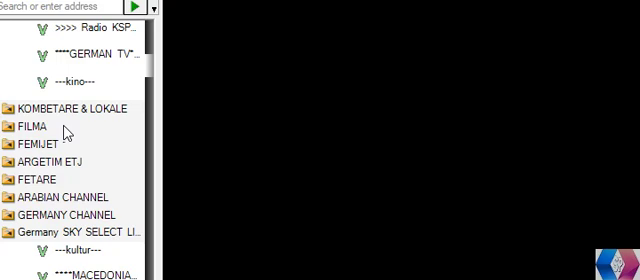
scroll(66, 133, down, 3)
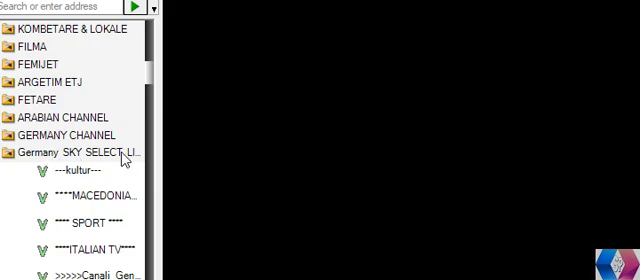
scroll(107, 162, down, 2)
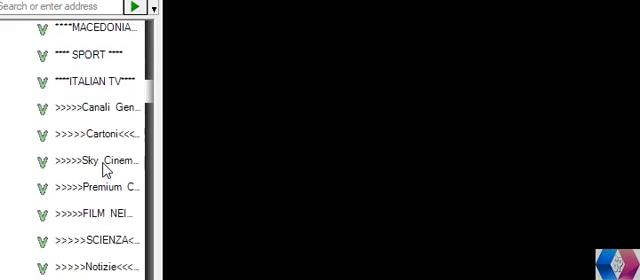
scroll(105, 170, down, 5)
scroll(105, 172, down, 3)
scroll(104, 175, down, 3)
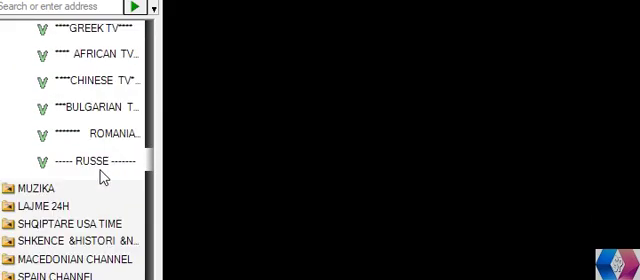
scroll(100, 184, down, 3)
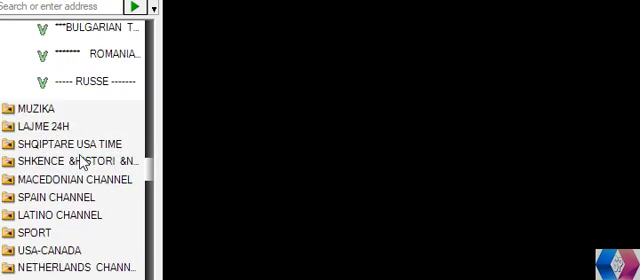
scroll(81, 160, down, 3)
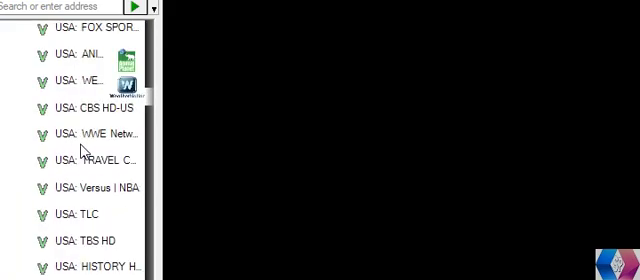
scroll(81, 150, down, 1)
scroll(82, 154, down, 3)
scroll(82, 155, down, 1)
scroll(82, 155, down, 5)
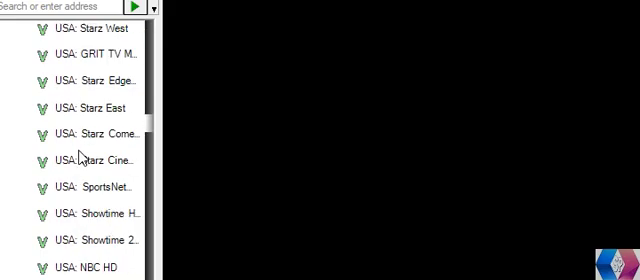
scroll(82, 156, down, 5)
scroll(80, 158, down, 1)
scroll(80, 159, down, 3)
scroll(80, 160, down, 1)
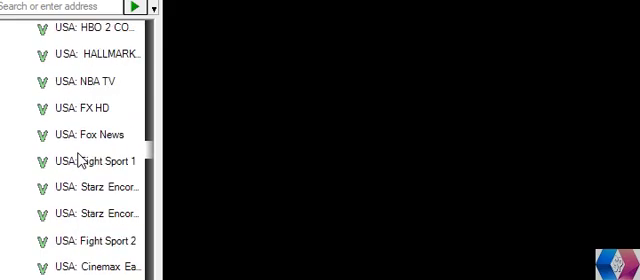
scroll(80, 160, down, 3)
scroll(80, 160, down, 3)
scroll(79, 162, down, 3)
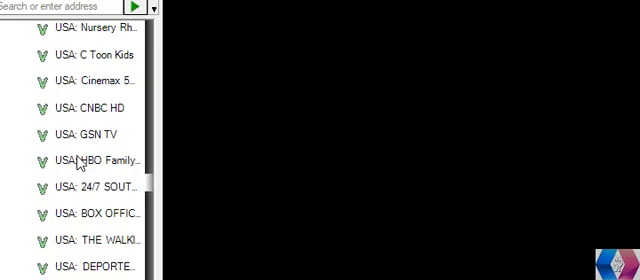
scroll(79, 163, down, 3)
scroll(78, 165, down, 3)
scroll(78, 165, down, 5)
scroll(78, 165, down, 1)
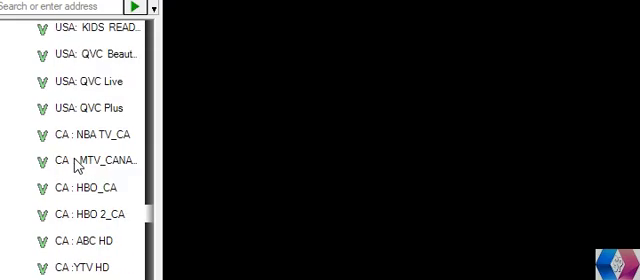
scroll(78, 165, down, 5)
scroll(76, 165, down, 3)
scroll(76, 165, down, 3)
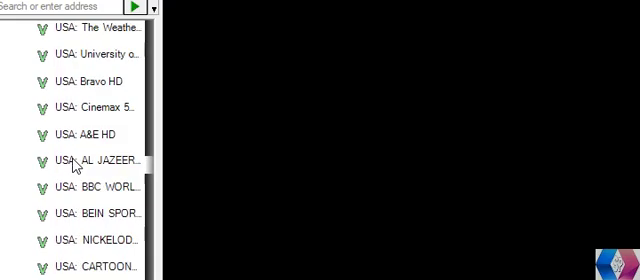
scroll(76, 165, down, 3)
scroll(76, 165, down, 3)
scroll(75, 163, up, 3)
scroll(75, 163, up, 3)
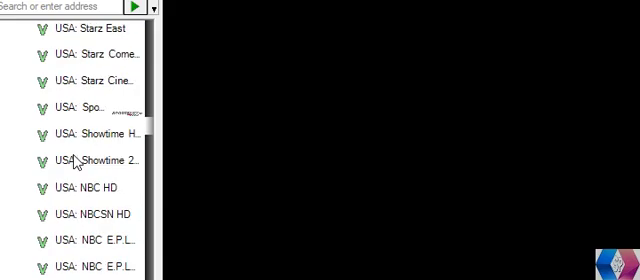
scroll(75, 163, up, 3)
scroll(76, 163, up, 3)
scroll(76, 163, up, 3)
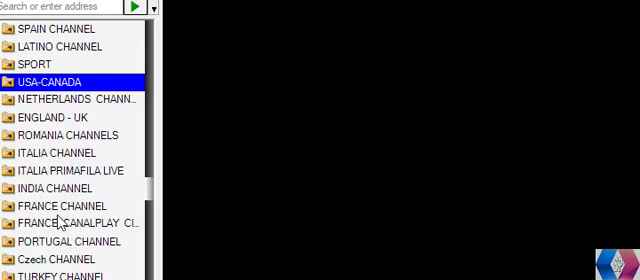
scroll(76, 217, down, 1)
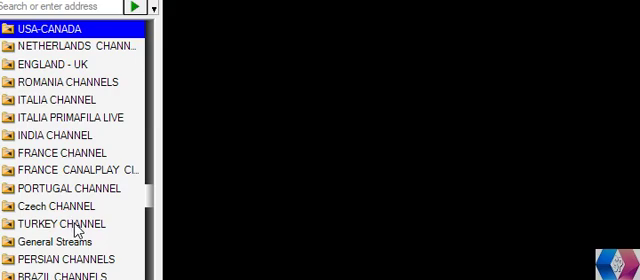
scroll(76, 229, down, 1)
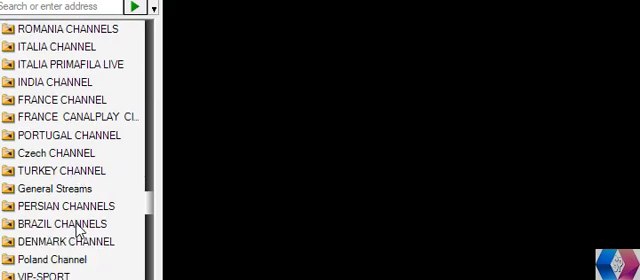
double_click(12, 190)
scroll(81, 117, down, 5)
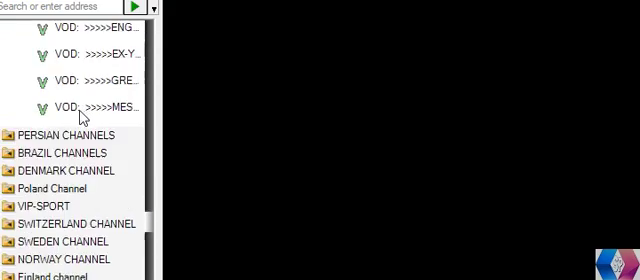
scroll(81, 117, down, 4)
scroll(79, 124, up, 4)
scroll(77, 128, up, 5)
scroll(77, 128, up, 1)
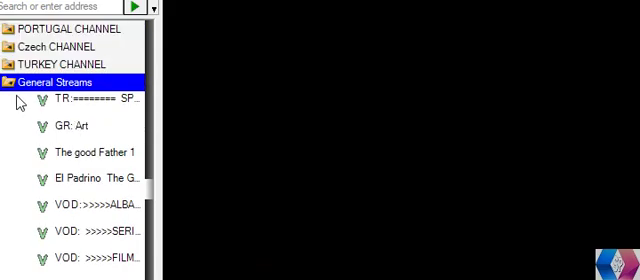
double_click(10, 88)
scroll(50, 105, down, 1)
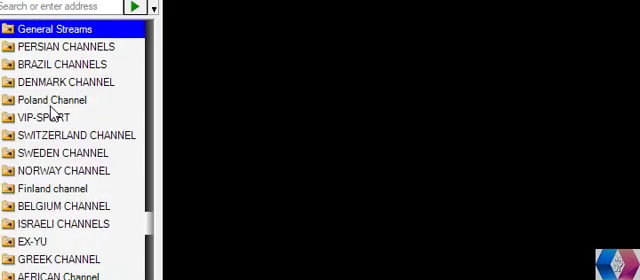
scroll(53, 113, down, 1)
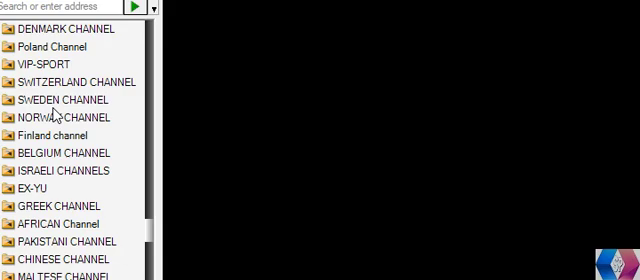
scroll(55, 121, down, 3)
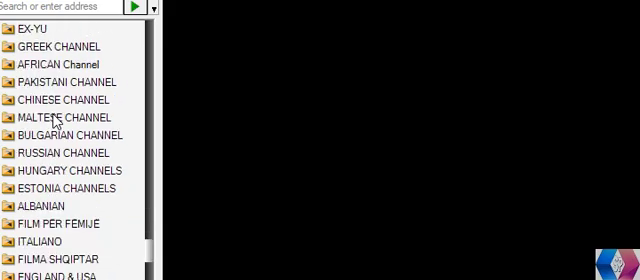
scroll(55, 121, down, 2)
scroll(55, 121, down, 1)
scroll(56, 122, down, 1)
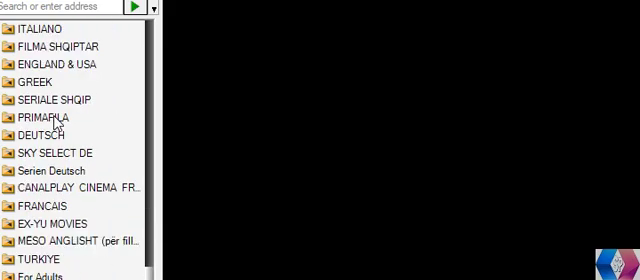
scroll(56, 122, down, 1)
scroll(57, 124, down, 1)
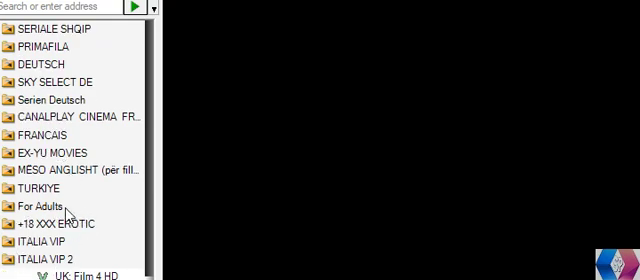
Expand the +18 XXX EROTIC folder in the channel tree.
click(12, 228)
scroll(36, 206, down, 1)
scroll(78, 205, up, 1)
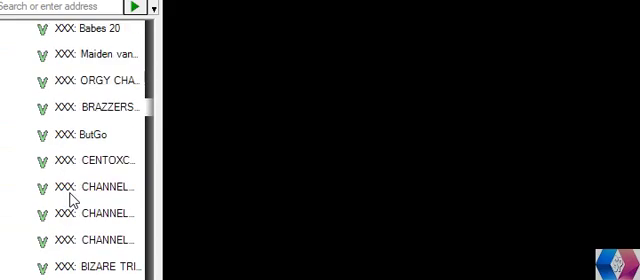
scroll(69, 200, down, 4)
scroll(71, 199, down, 4)
scroll(72, 199, down, 4)
scroll(72, 199, down, 4)
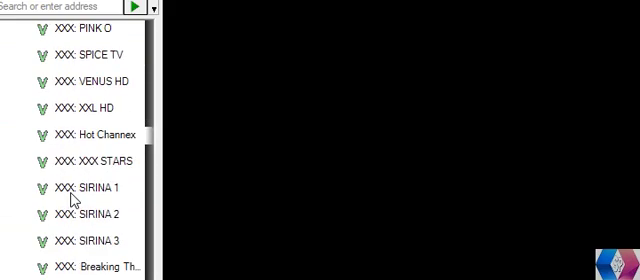
scroll(72, 199, down, 4)
scroll(72, 199, down, 4)
scroll(72, 199, down, 4)
scroll(72, 199, down, 4)
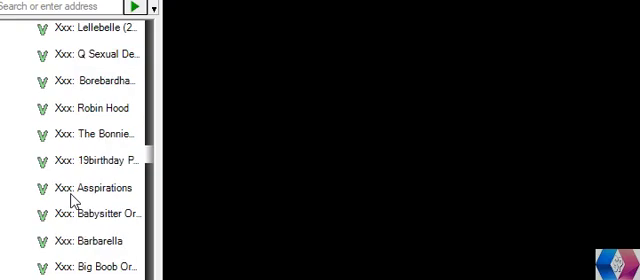
scroll(72, 200, down, 4)
scroll(72, 201, down, 4)
scroll(72, 201, down, 4)
scroll(72, 201, down, 4)
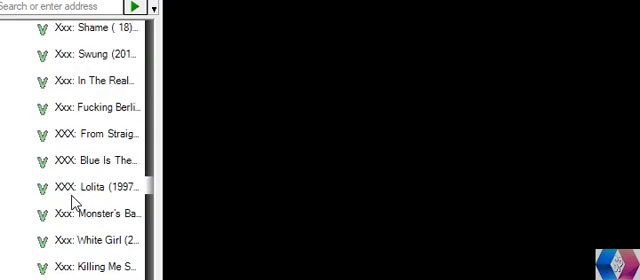
scroll(72, 201, down, 4)
scroll(72, 201, down, 4)
scroll(72, 201, down, 4)
scroll(72, 201, down, 4)
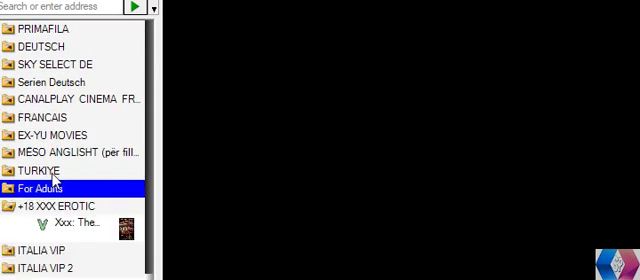
scroll(55, 181, down, 1)
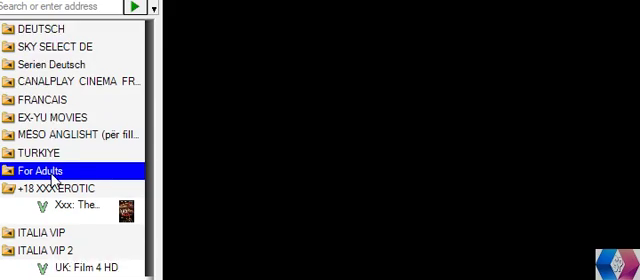
scroll(52, 181, up, 2)
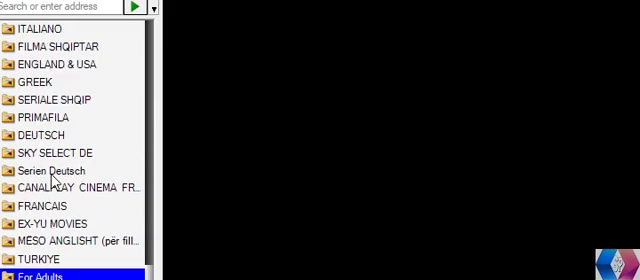
scroll(54, 181, up, 2)
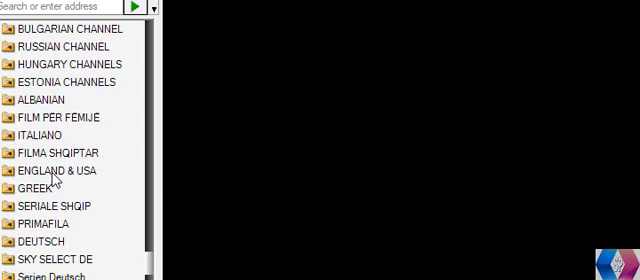
scroll(55, 178, down, 3)
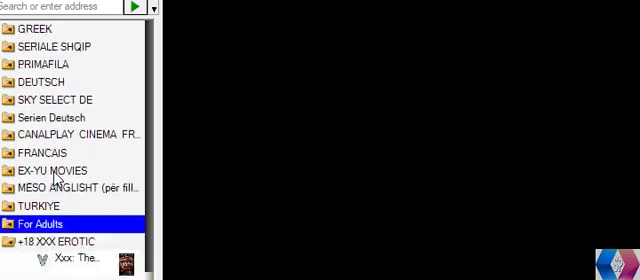
scroll(56, 180, up, 3)
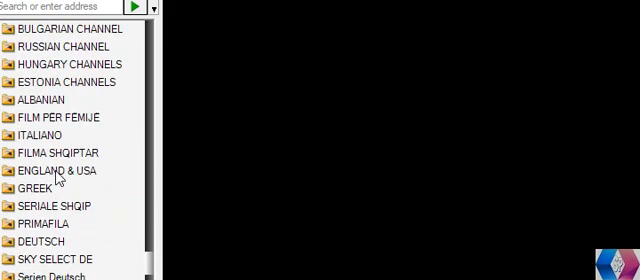
scroll(58, 178, up, 4)
scroll(58, 178, up, 2)
scroll(58, 178, up, 1)
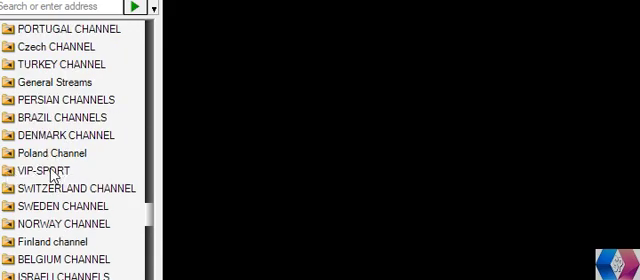
scroll(38, 178, up, 3)
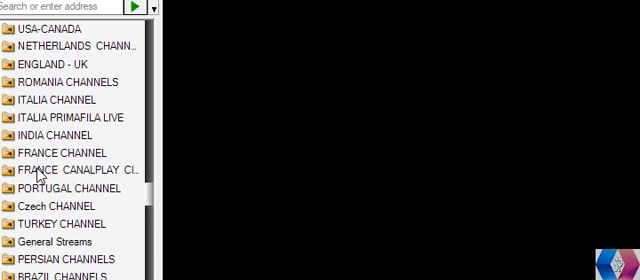
scroll(38, 178, up, 3)
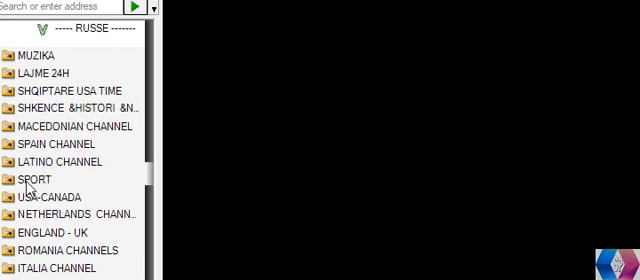
Open the SPORT folder, play AL: Super Sport 1, then switch to AL: Super Sport 4.
double_click(9, 180)
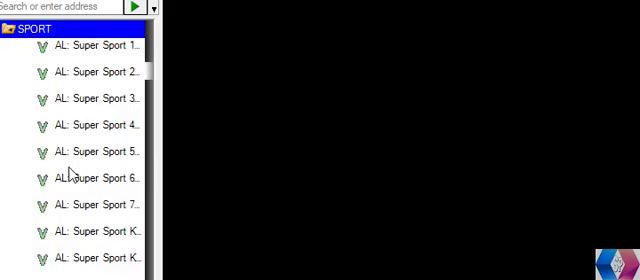
scroll(90, 153, down, 1)
scroll(80, 163, up, 1)
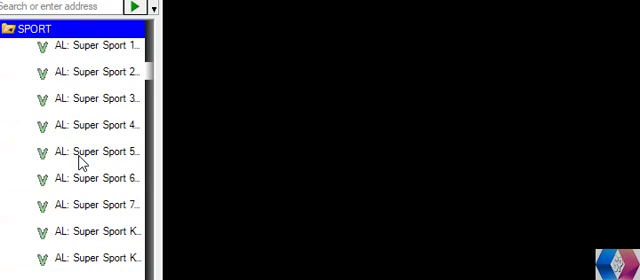
double_click(97, 46)
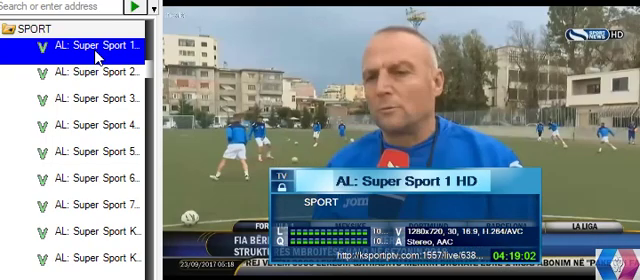
double_click(100, 128)
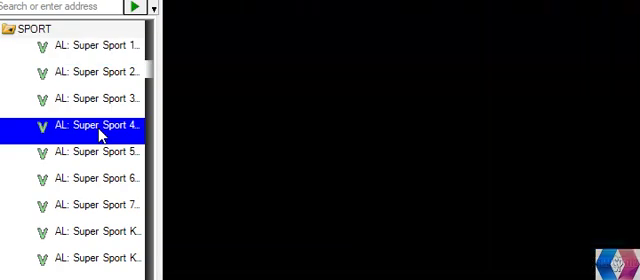